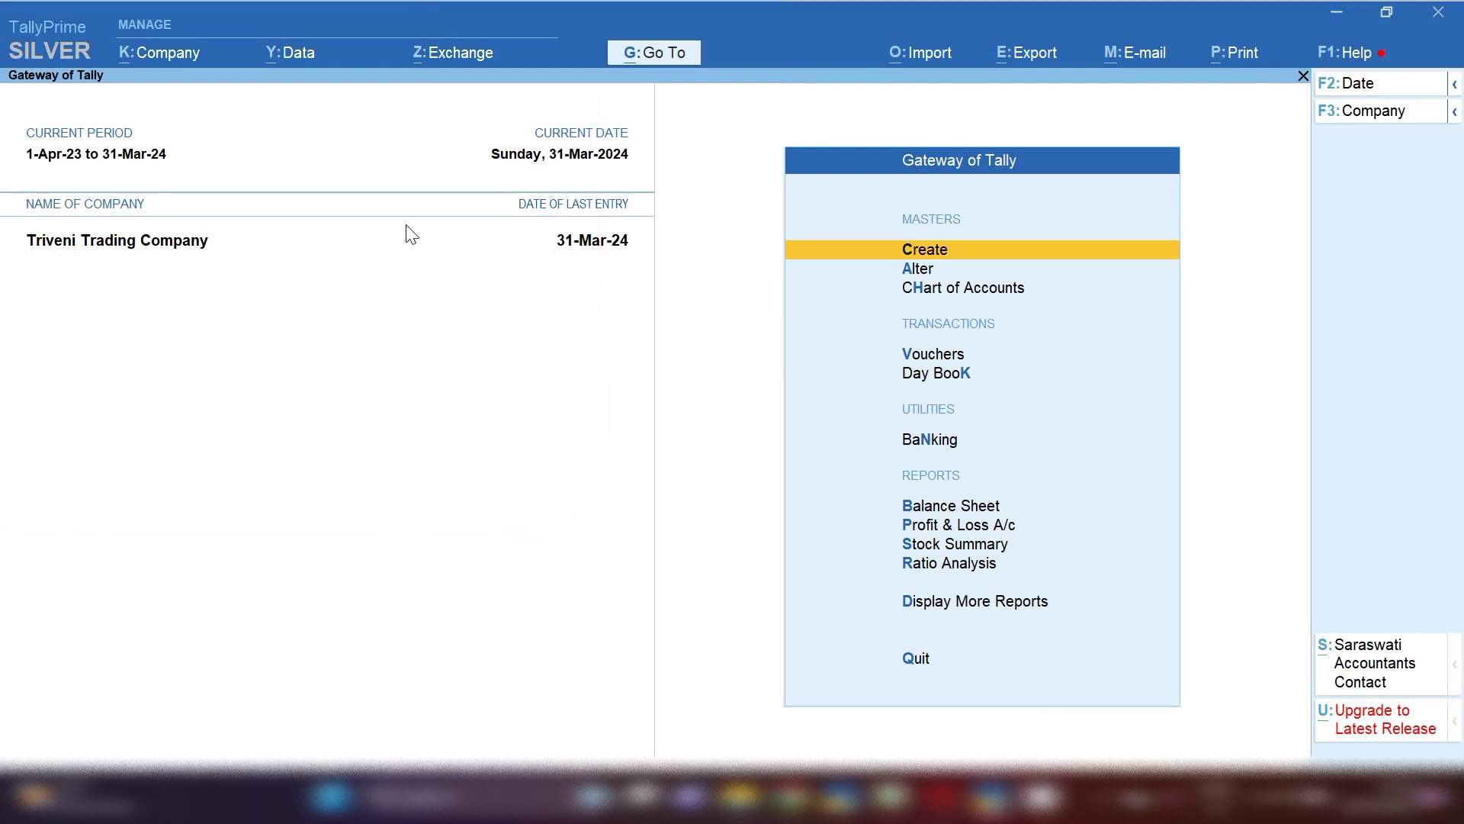
Create and save a ledger named Suman-Partner under the Capital Account group
click(893, 260)
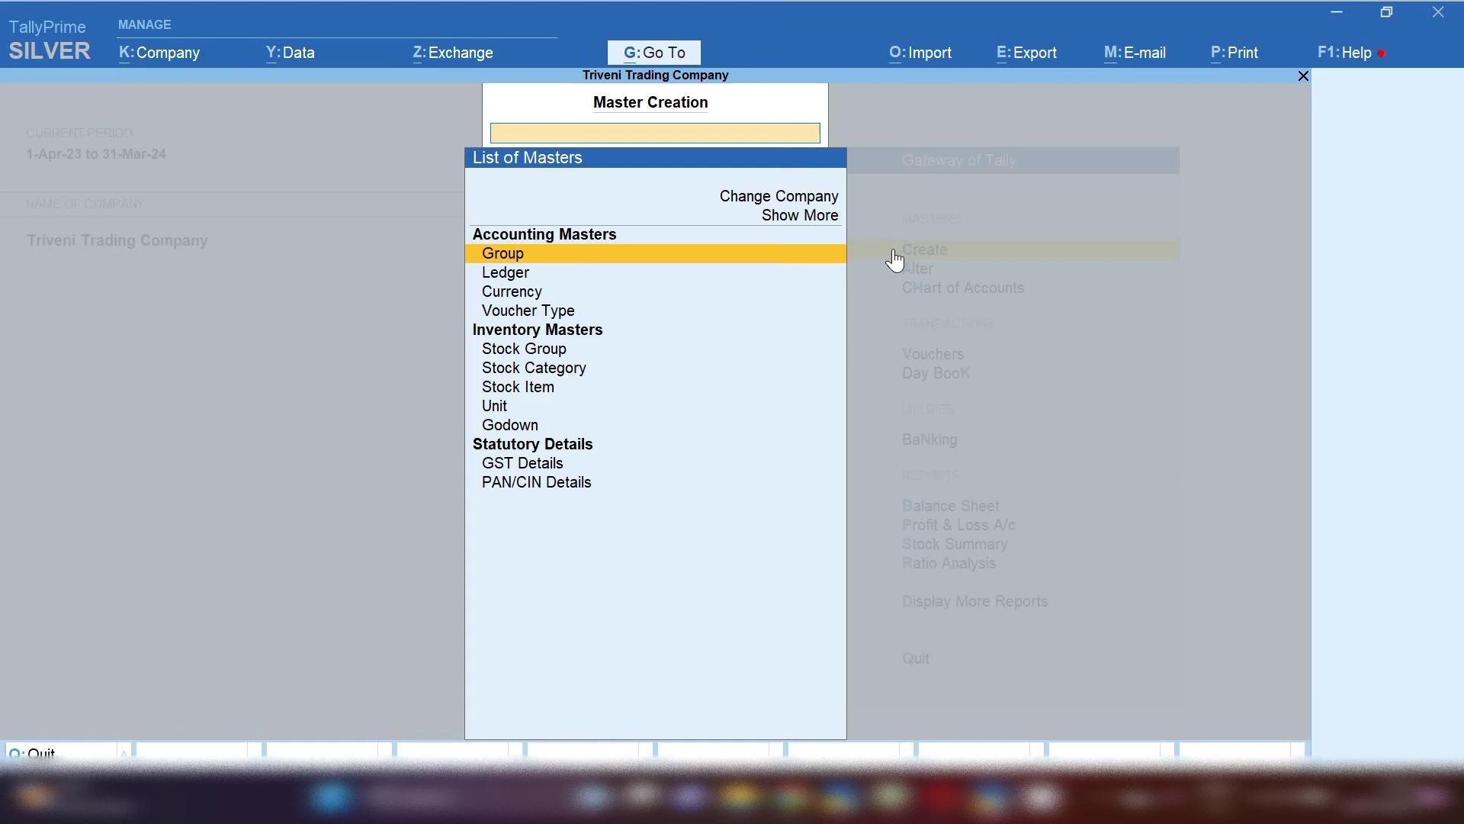
key(Down)
key(Return)
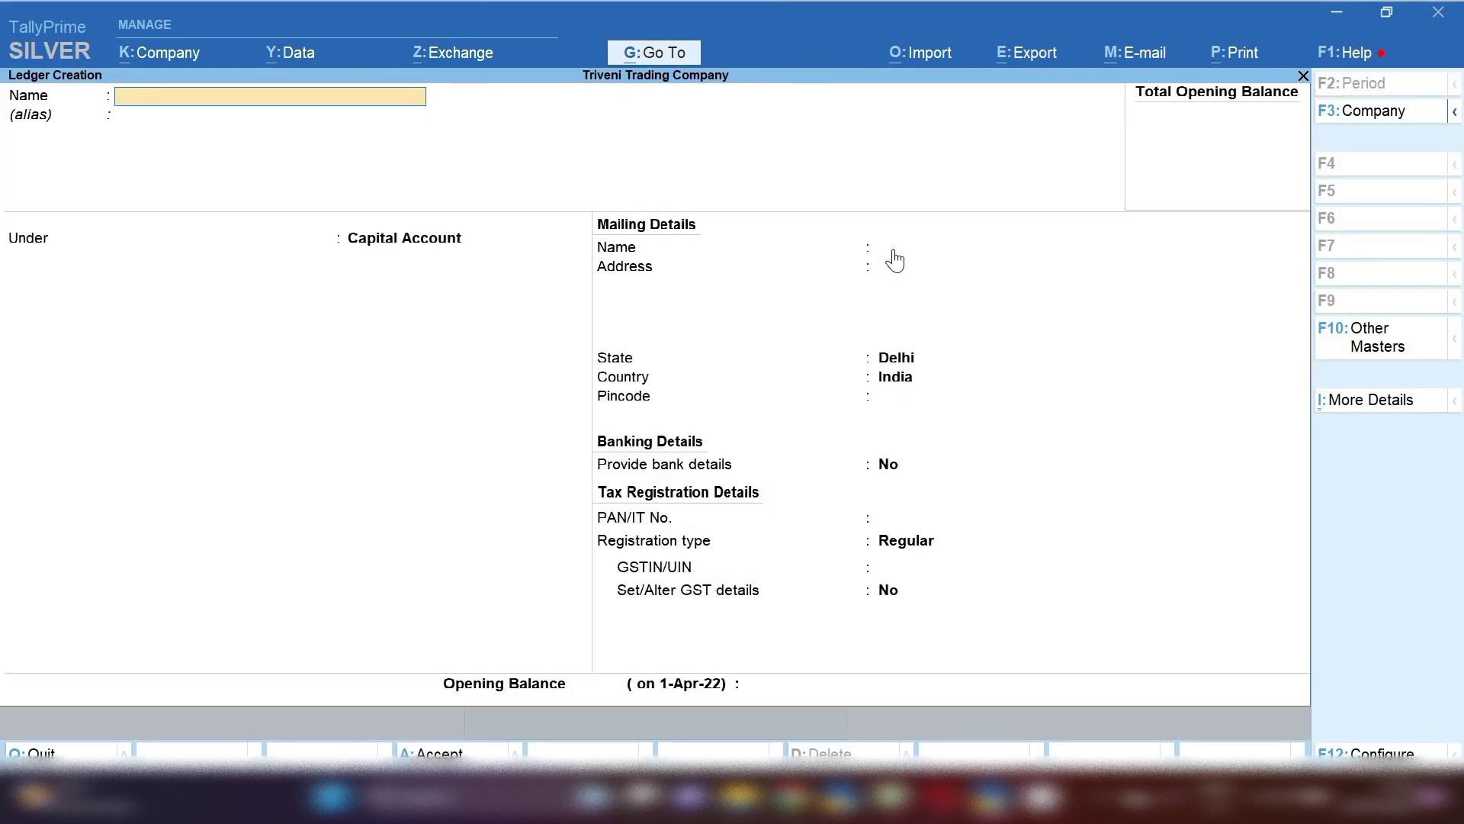
text(Suman-Partner)
key(Return)
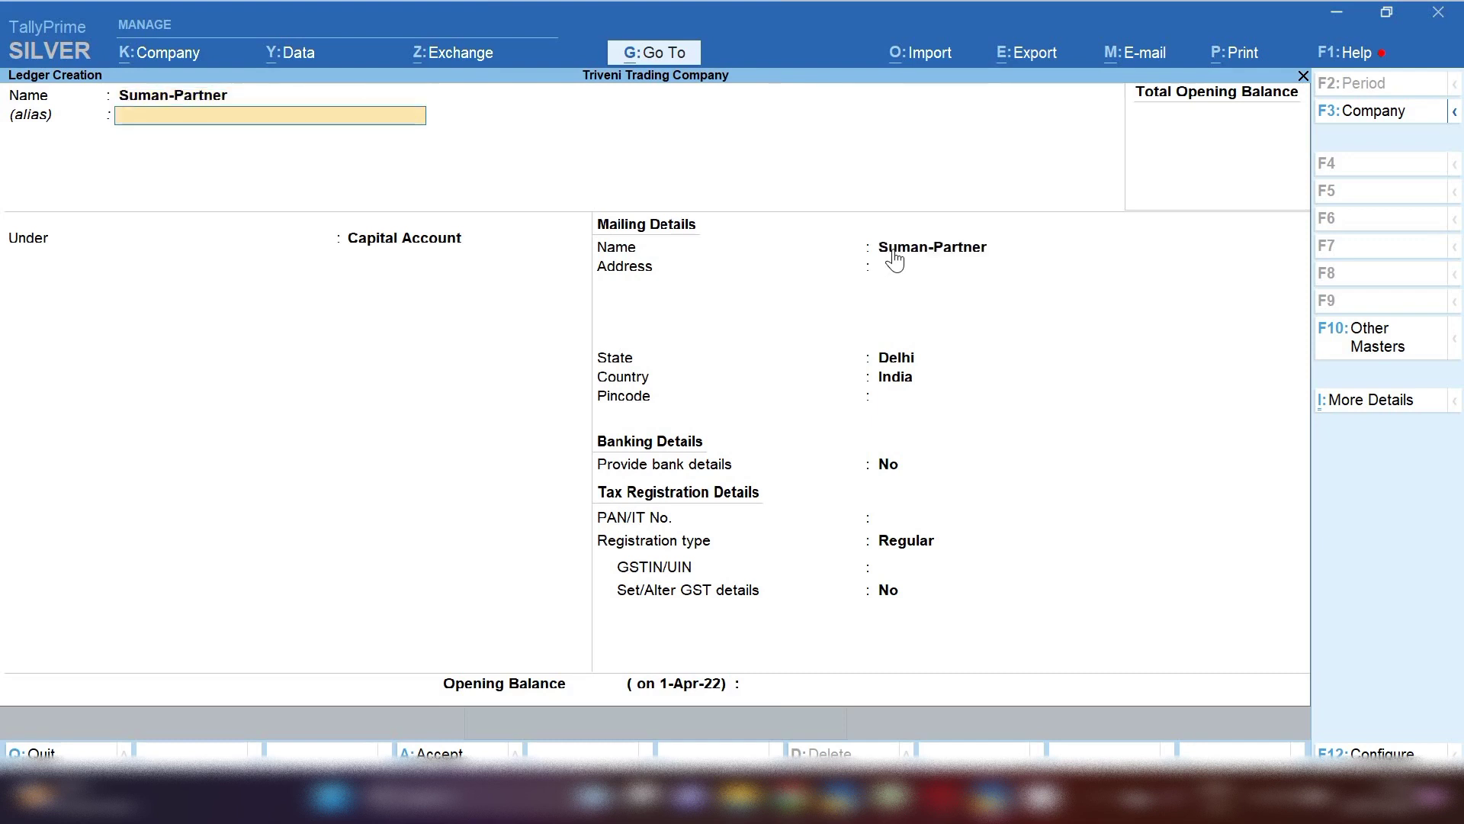
key(Return)
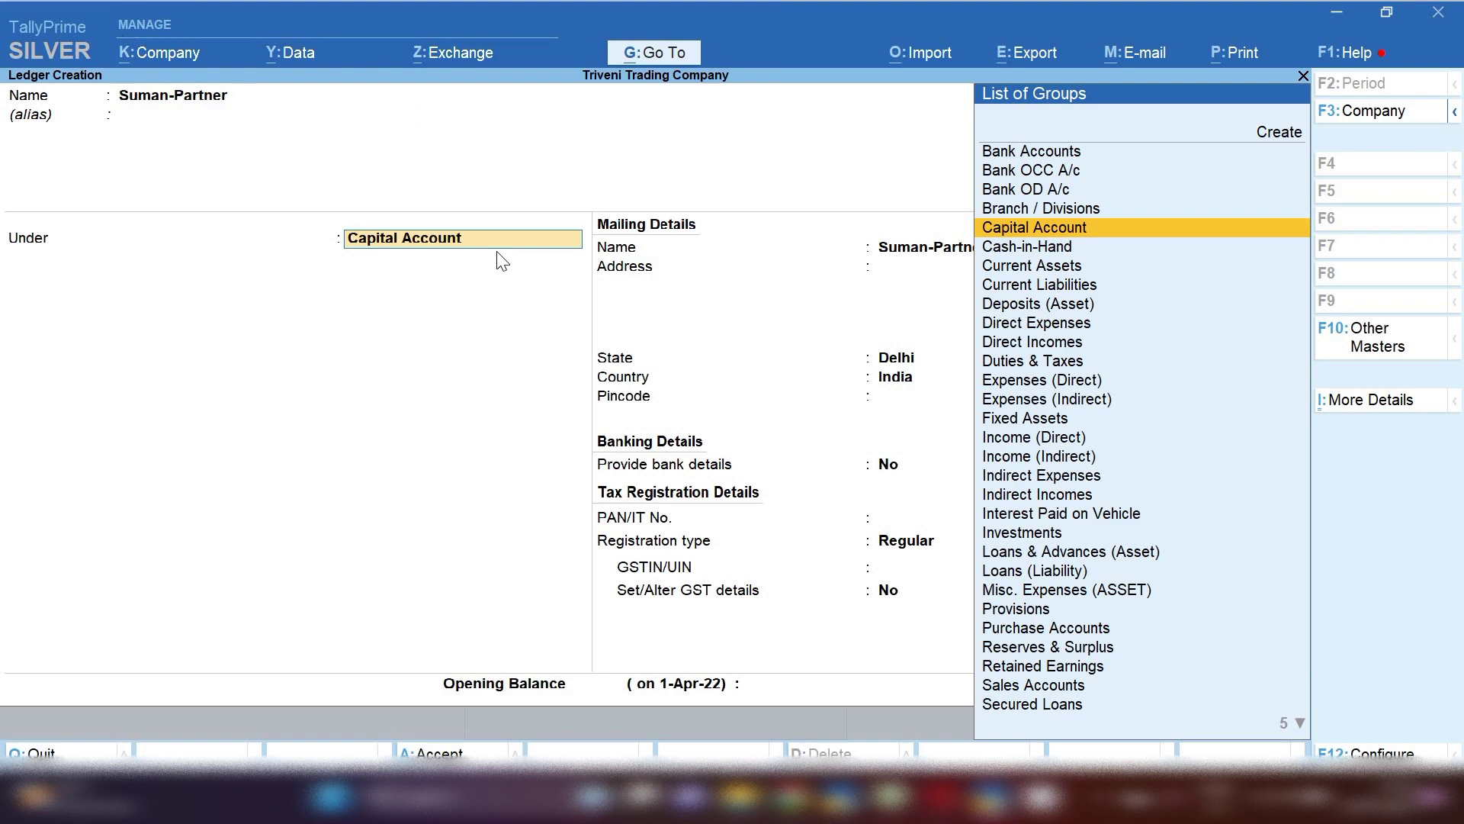
key(ctrl+a)
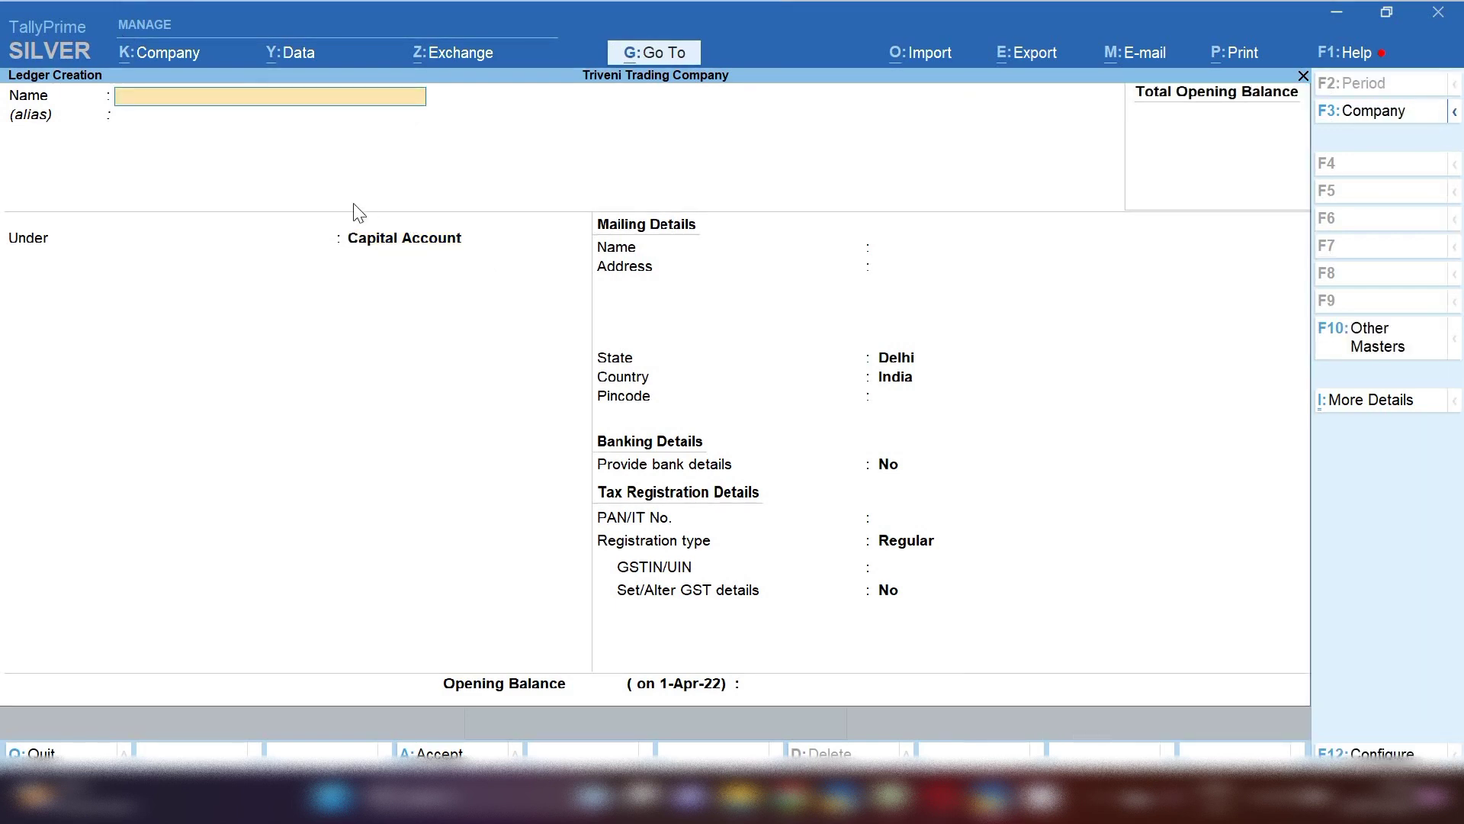
Quit the blank ledger form and close the masters list to reach the Gateway of Tally
key(Escape)
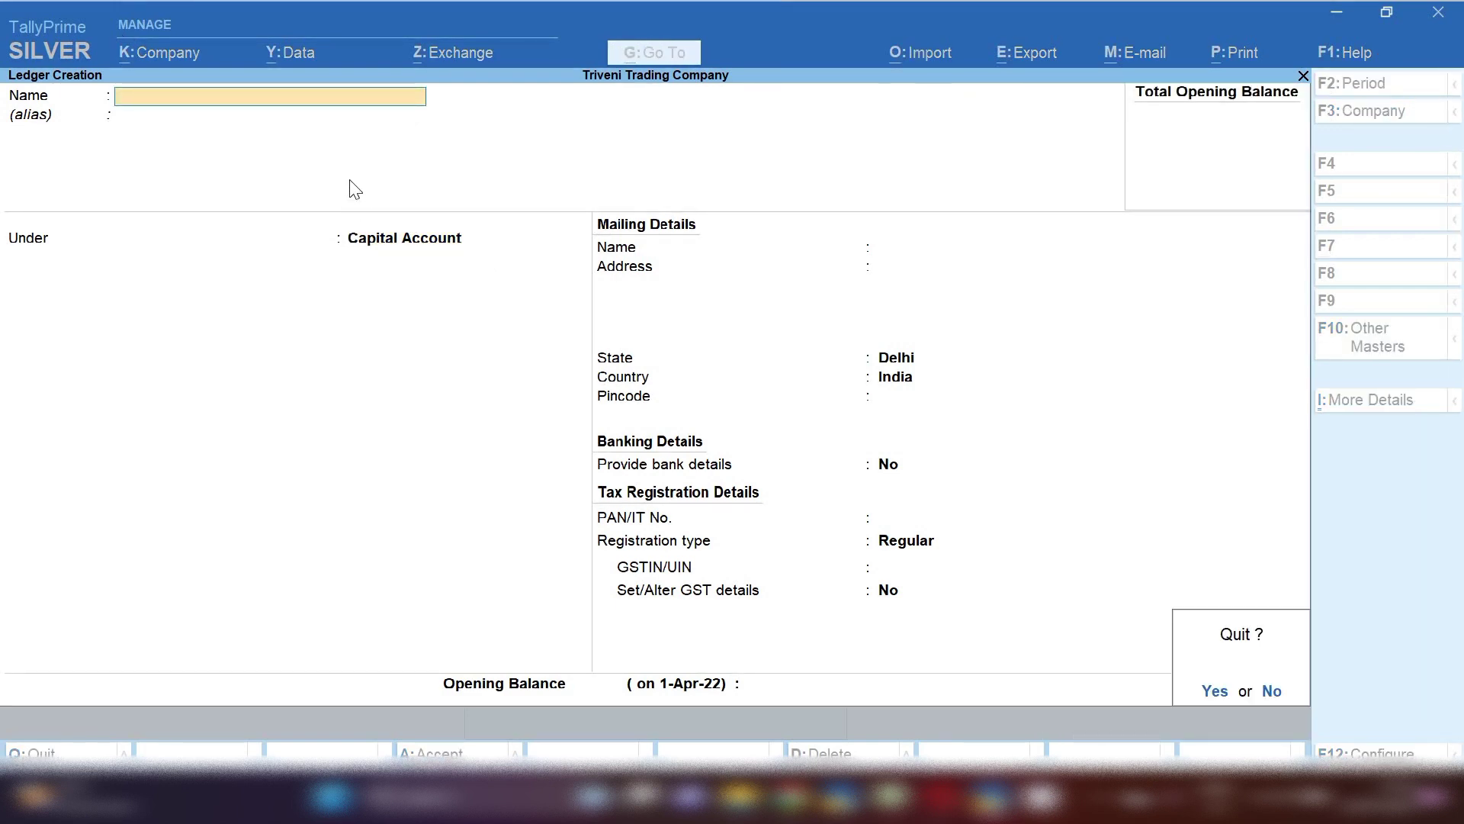
key(Return)
key(Escape)
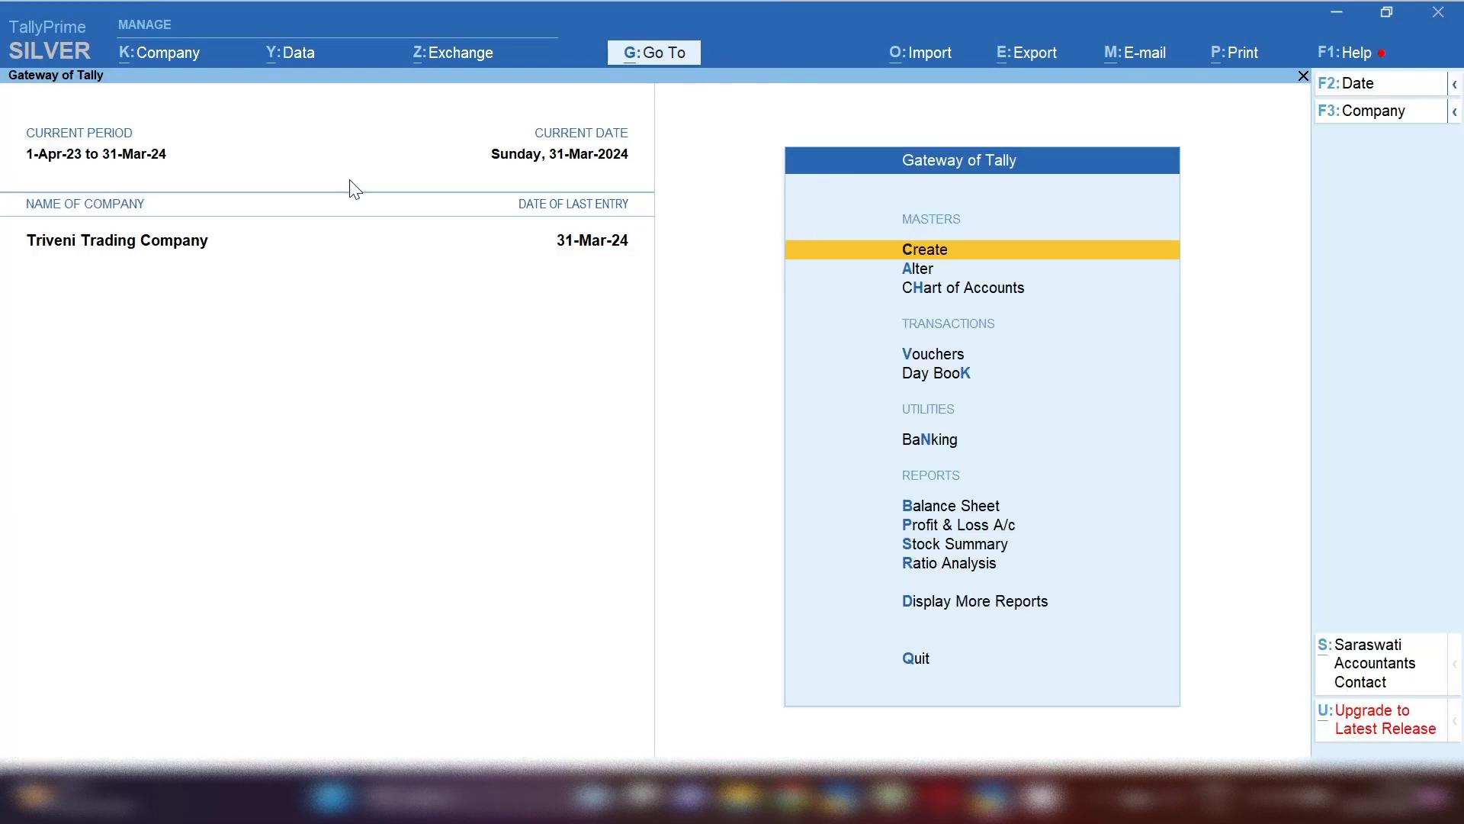
Open a blank Payment voucher No. 35, briefly trying Journal, leaving the date unchanged
key(v)
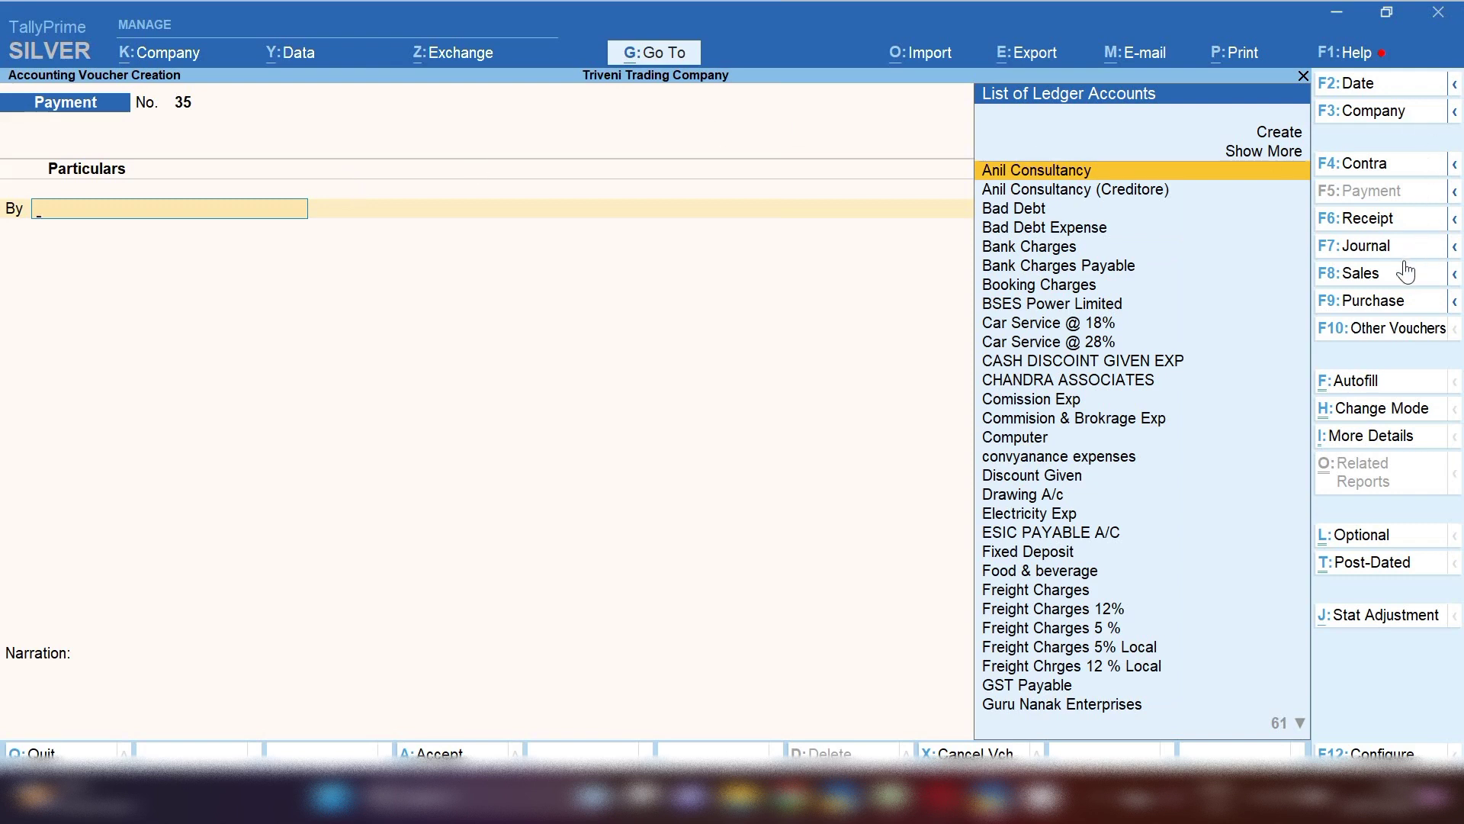
click(1365, 247)
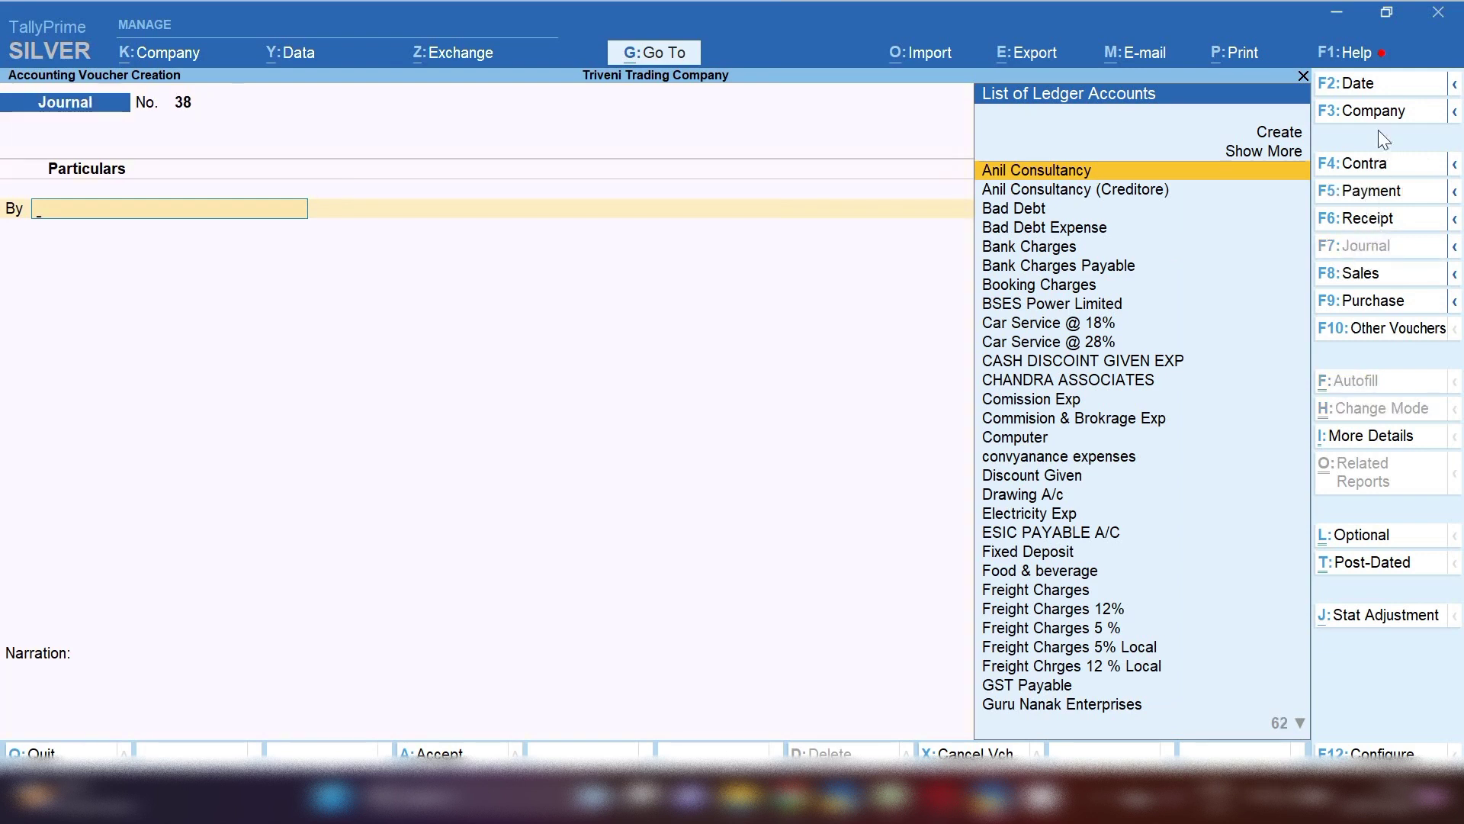
click(1364, 194)
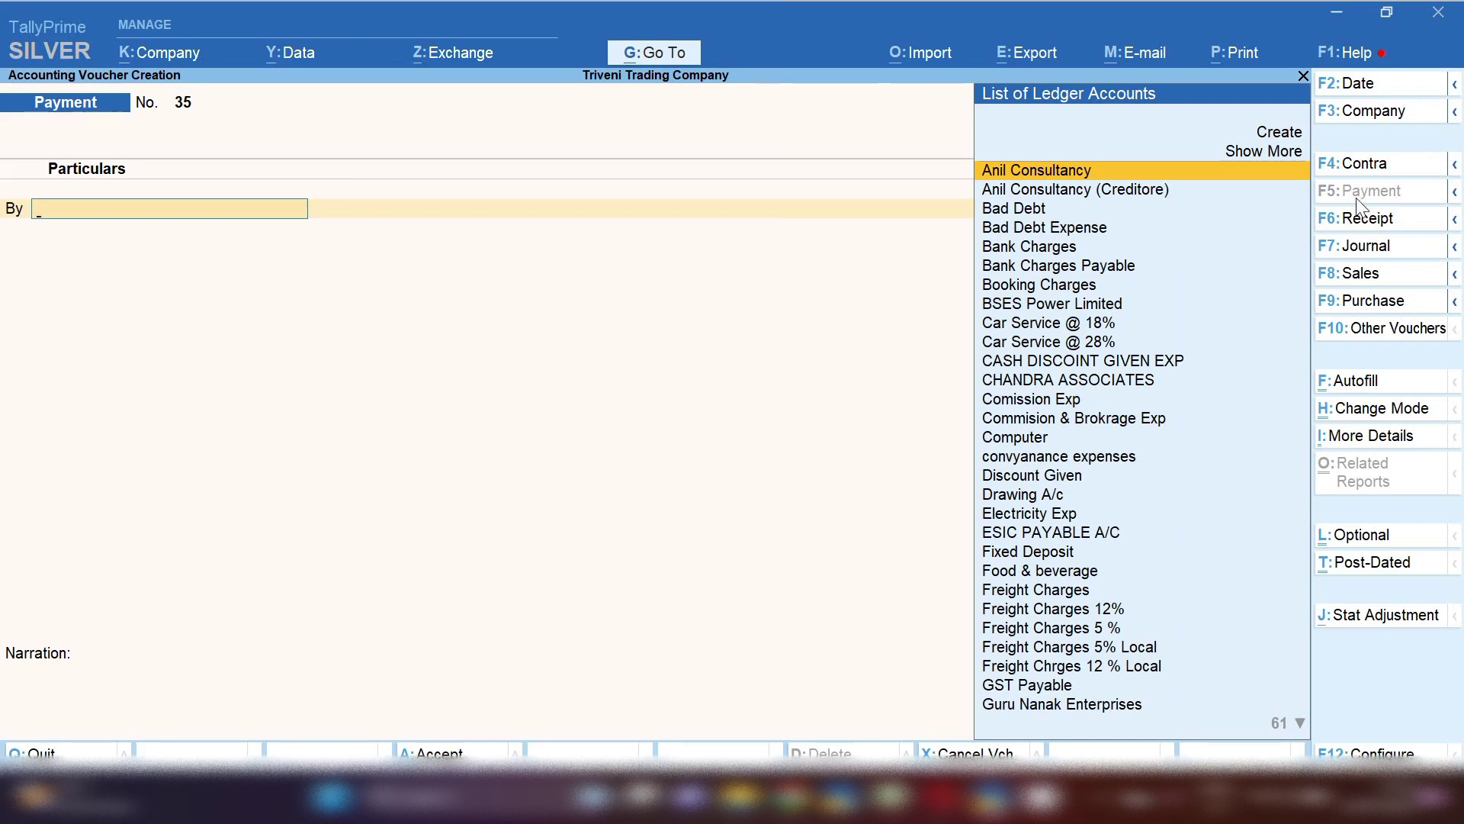
key(F2)
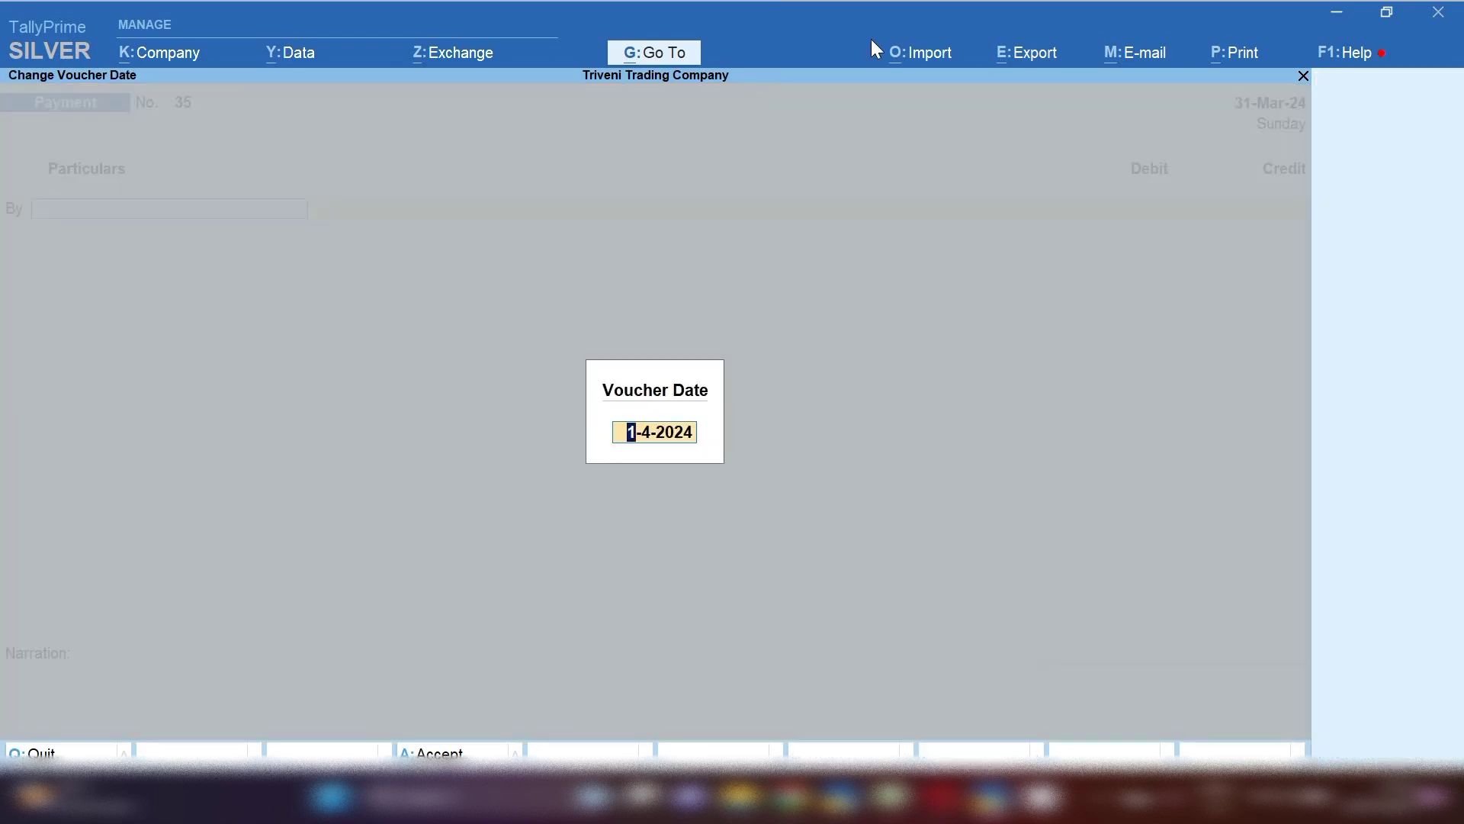
key(BackSpace)
key(Return)
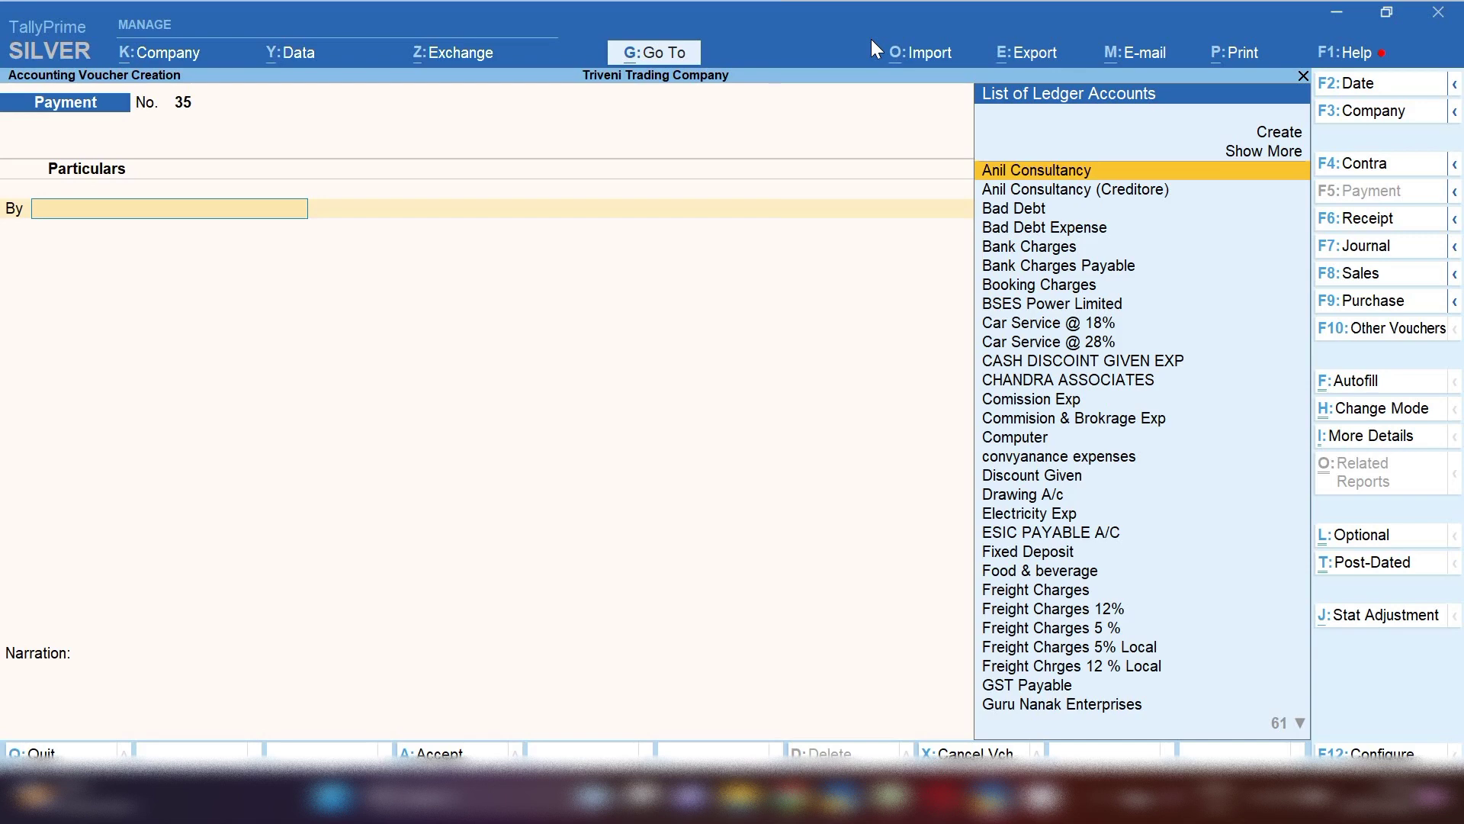
Debit Suman-Partner with 4,00,000.00 on Payment voucher 35
text(Su)
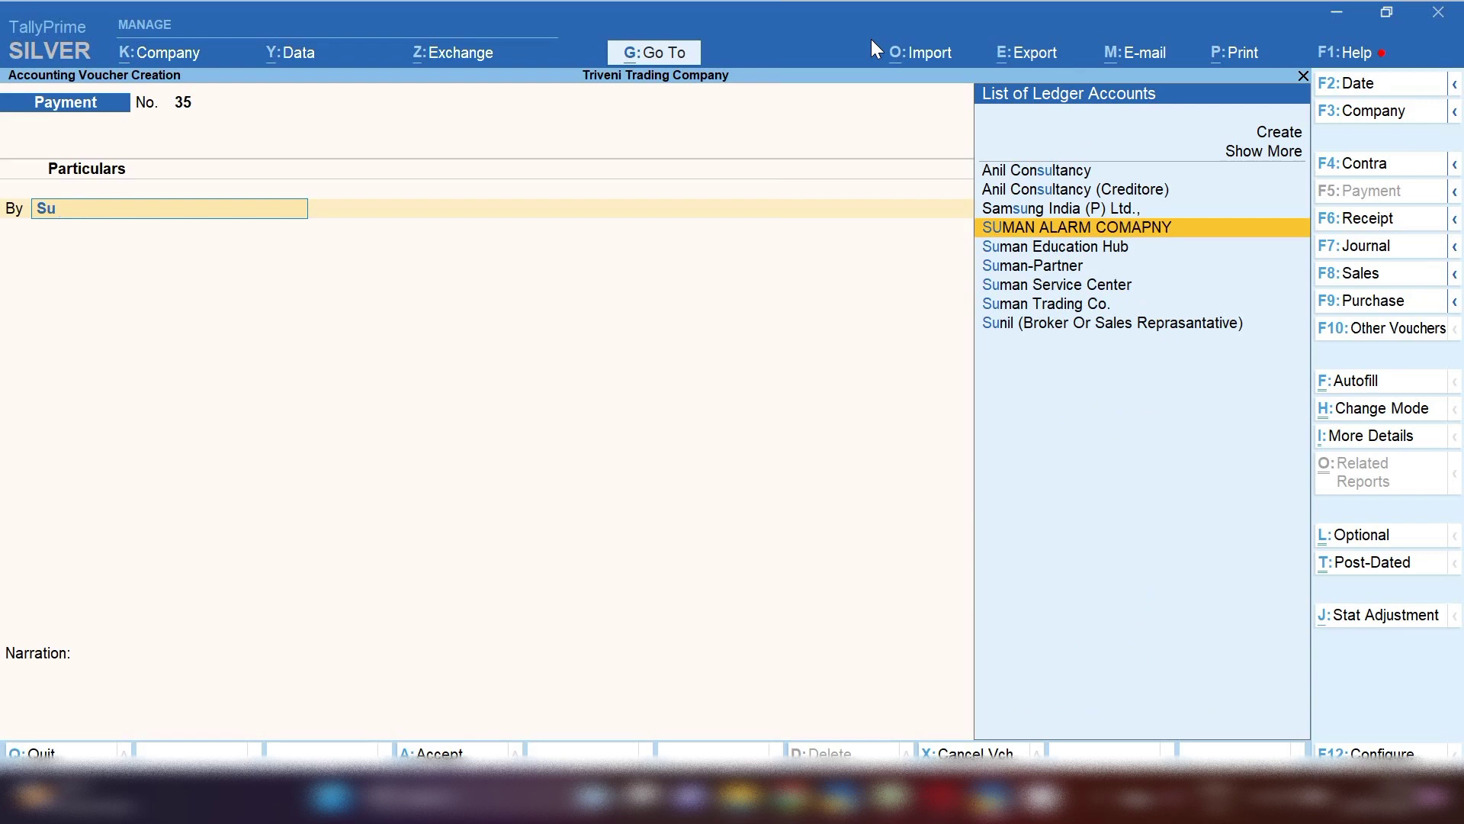
key(Down)
key(Down)
key(Return)
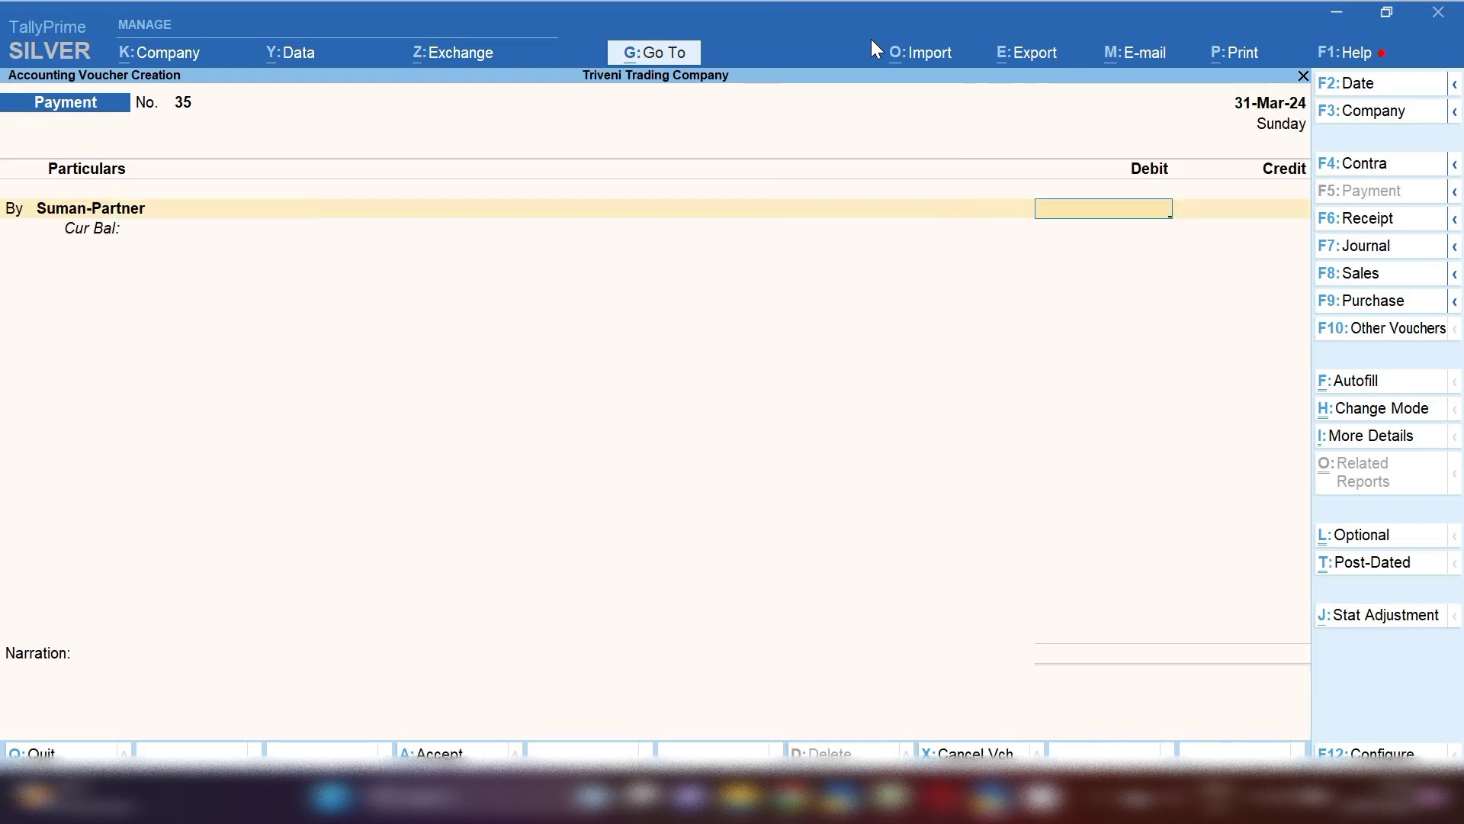
text(400000)
key(Return)
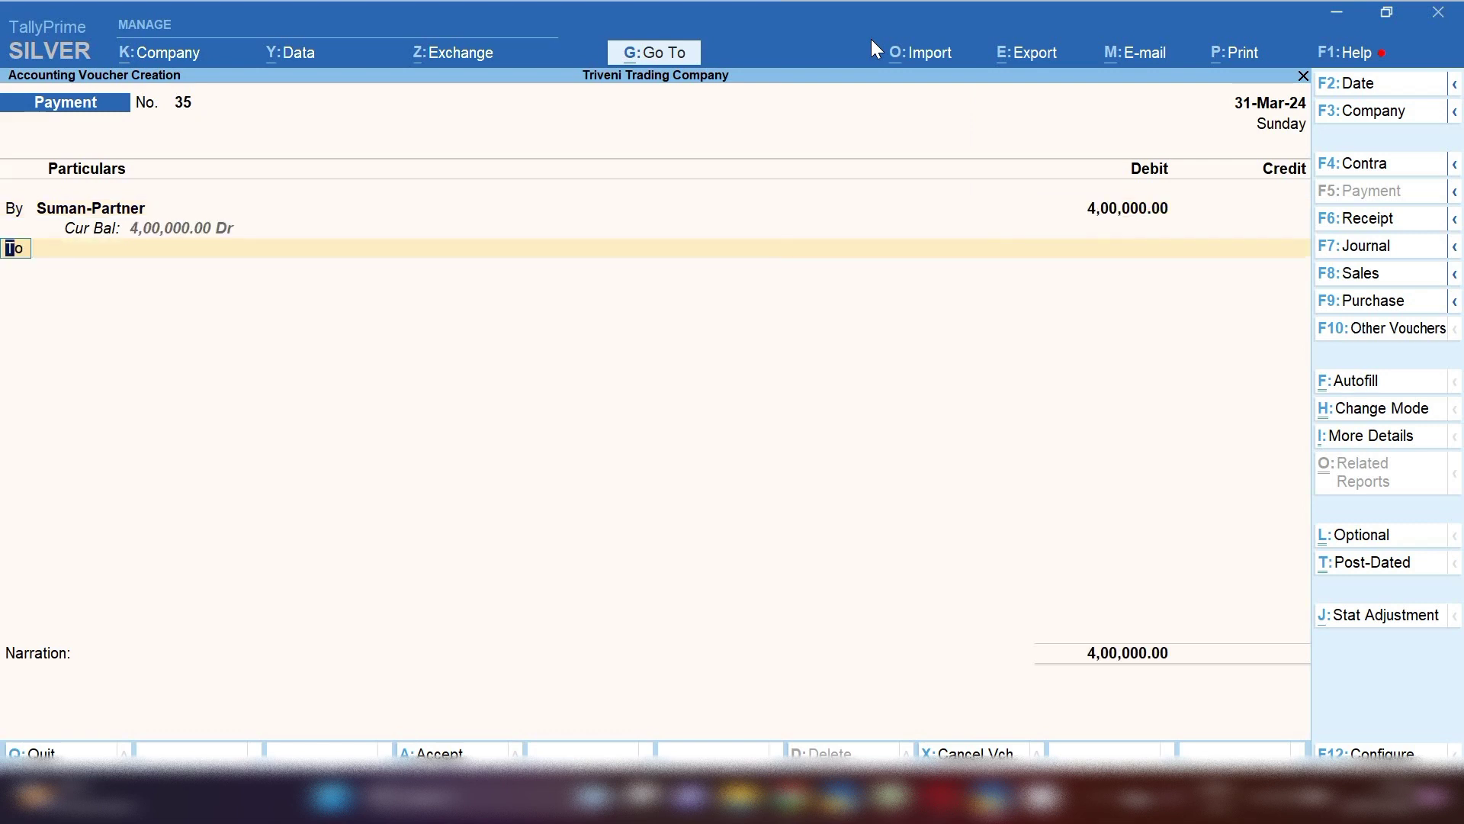
Credit Sbi Bank 4,00,000.00, add narration 'being fund transfer in suman partner for', and save
key(Return)
text(Sbi)
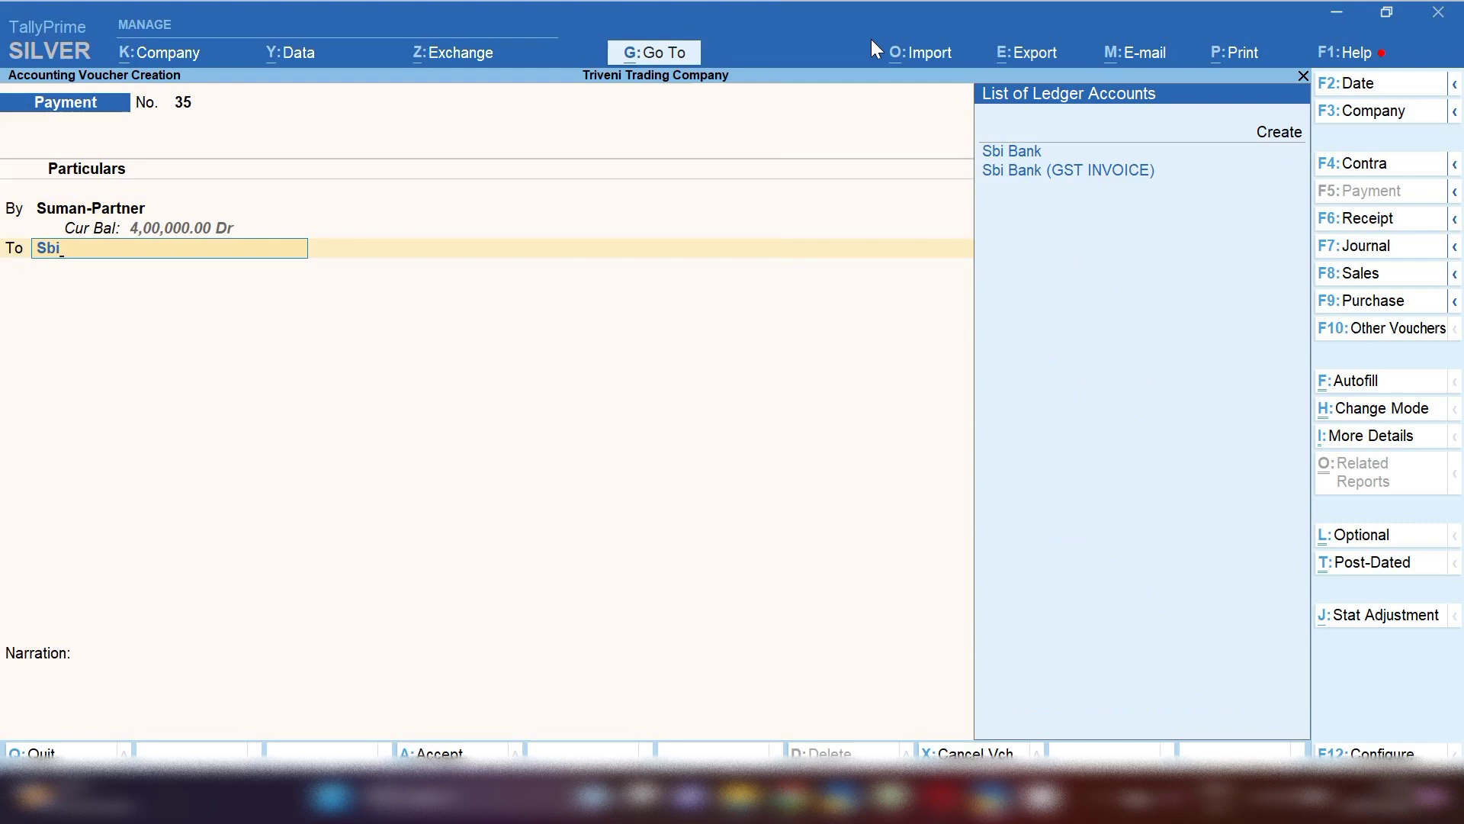
key(Return)
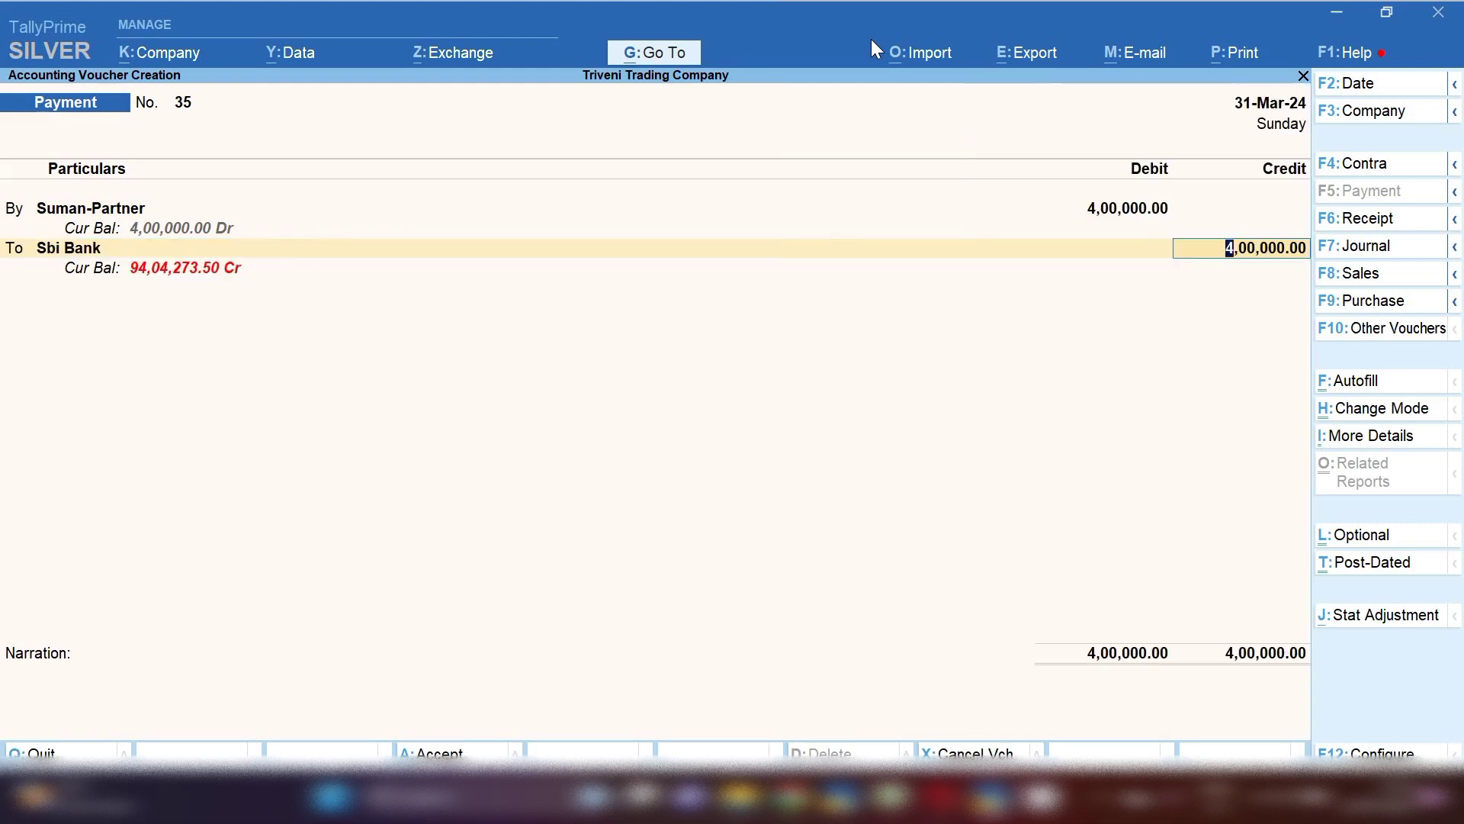
key(Return)
key(Return)
key(Return)
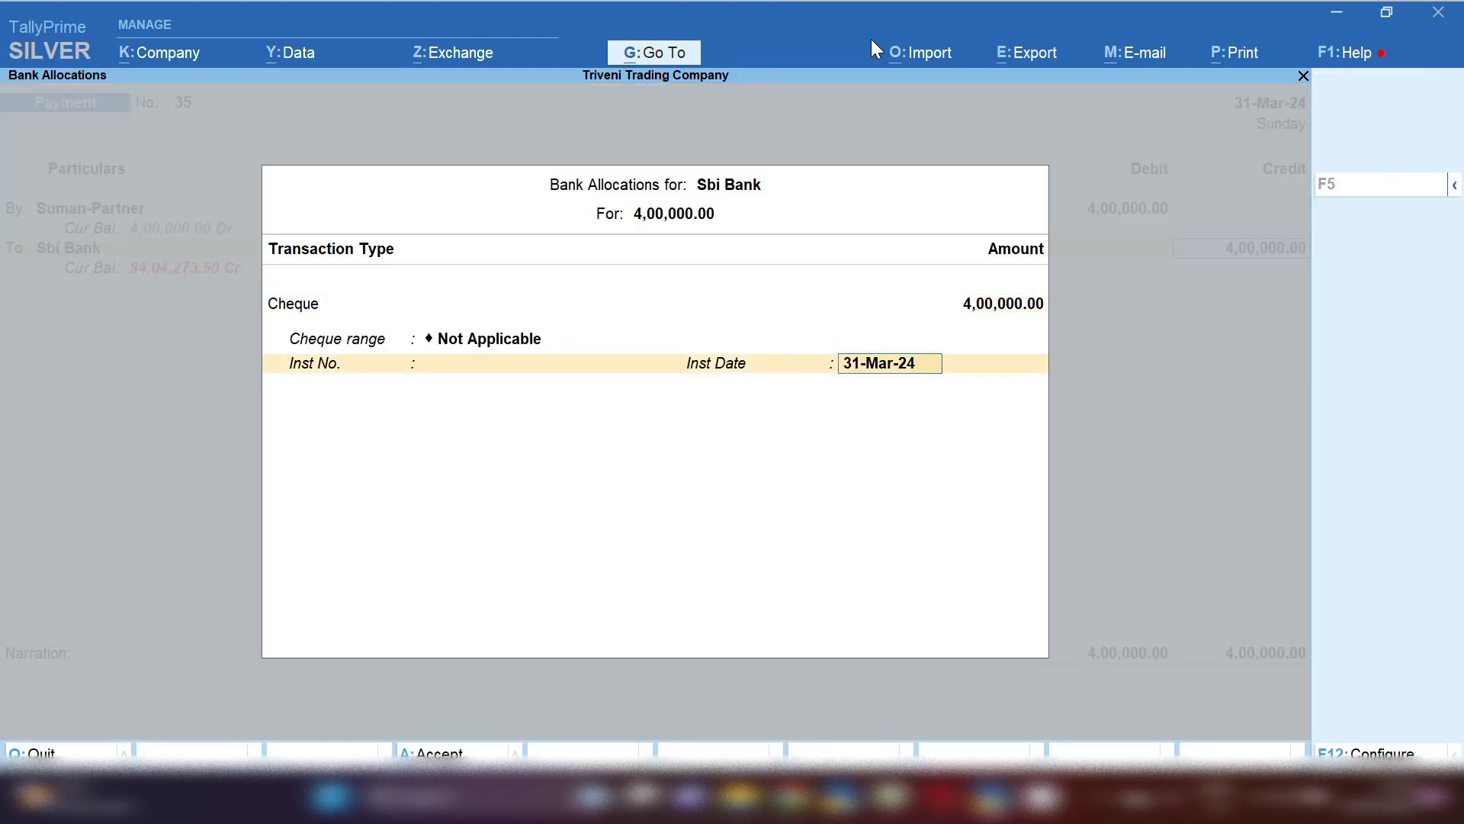
key(Return)
key(Return)
text(bei)
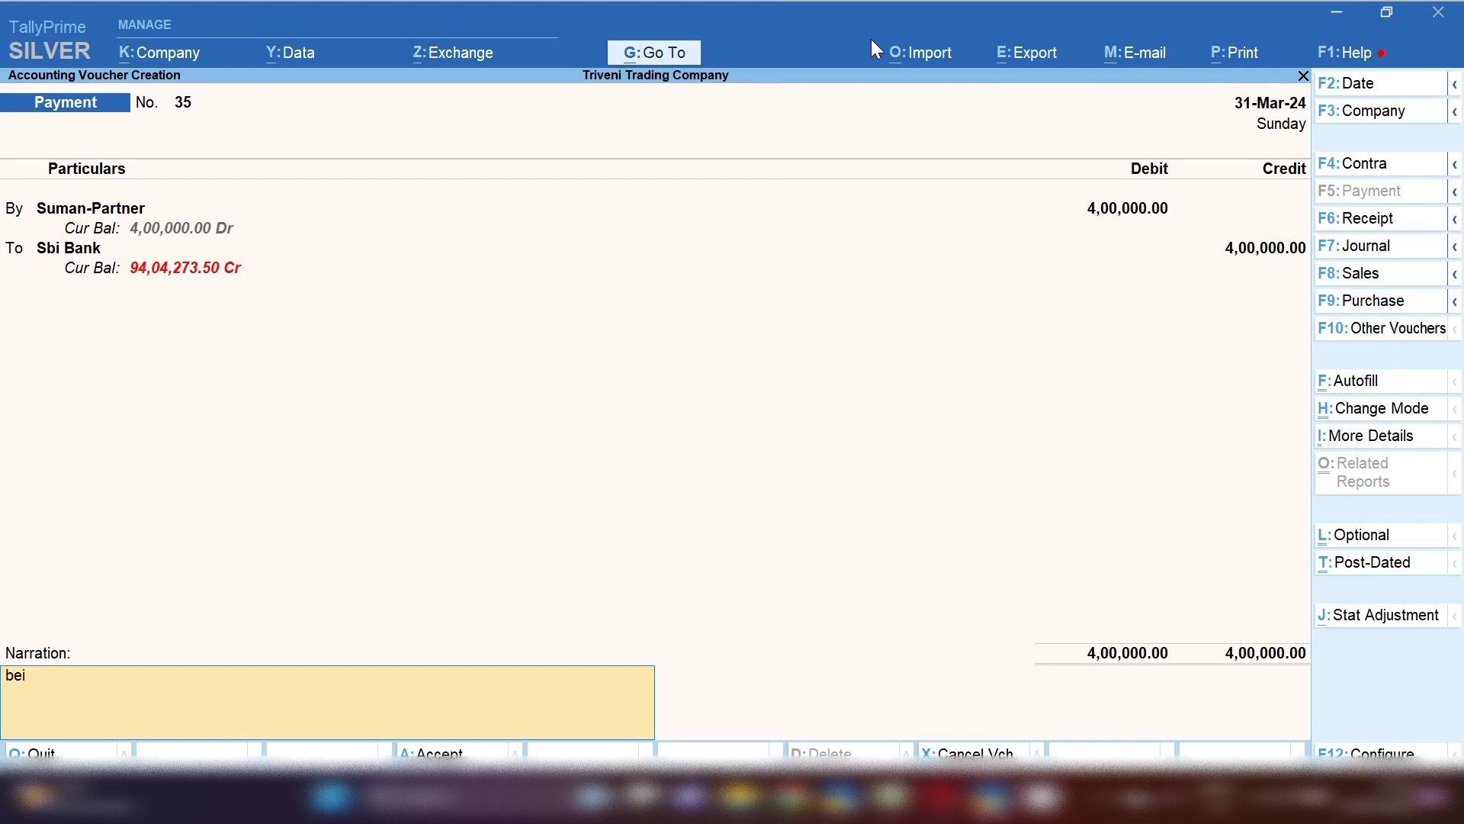
text(ng fund transfer in suman p)
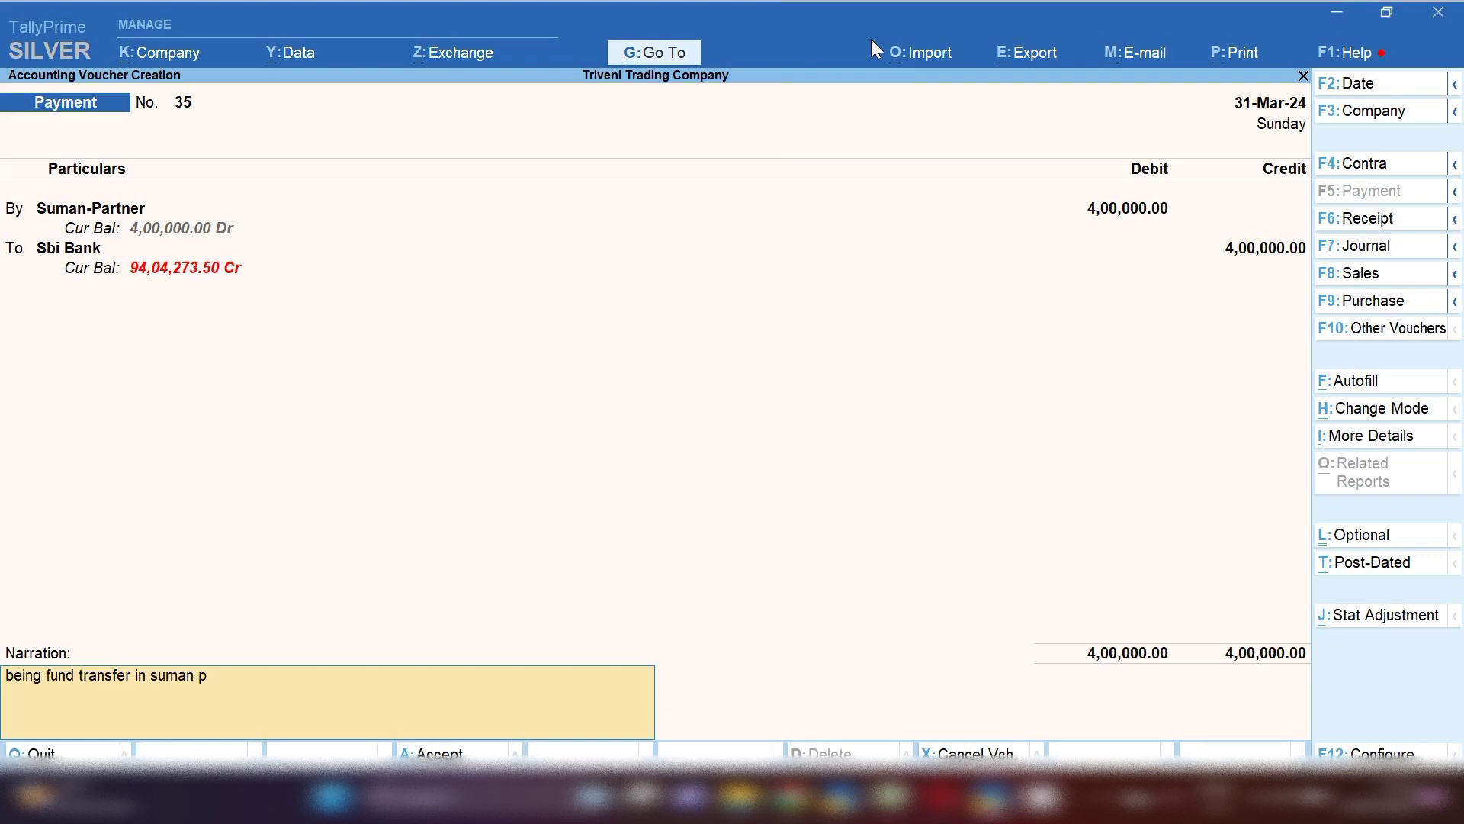
text(artner for)
key(Return)
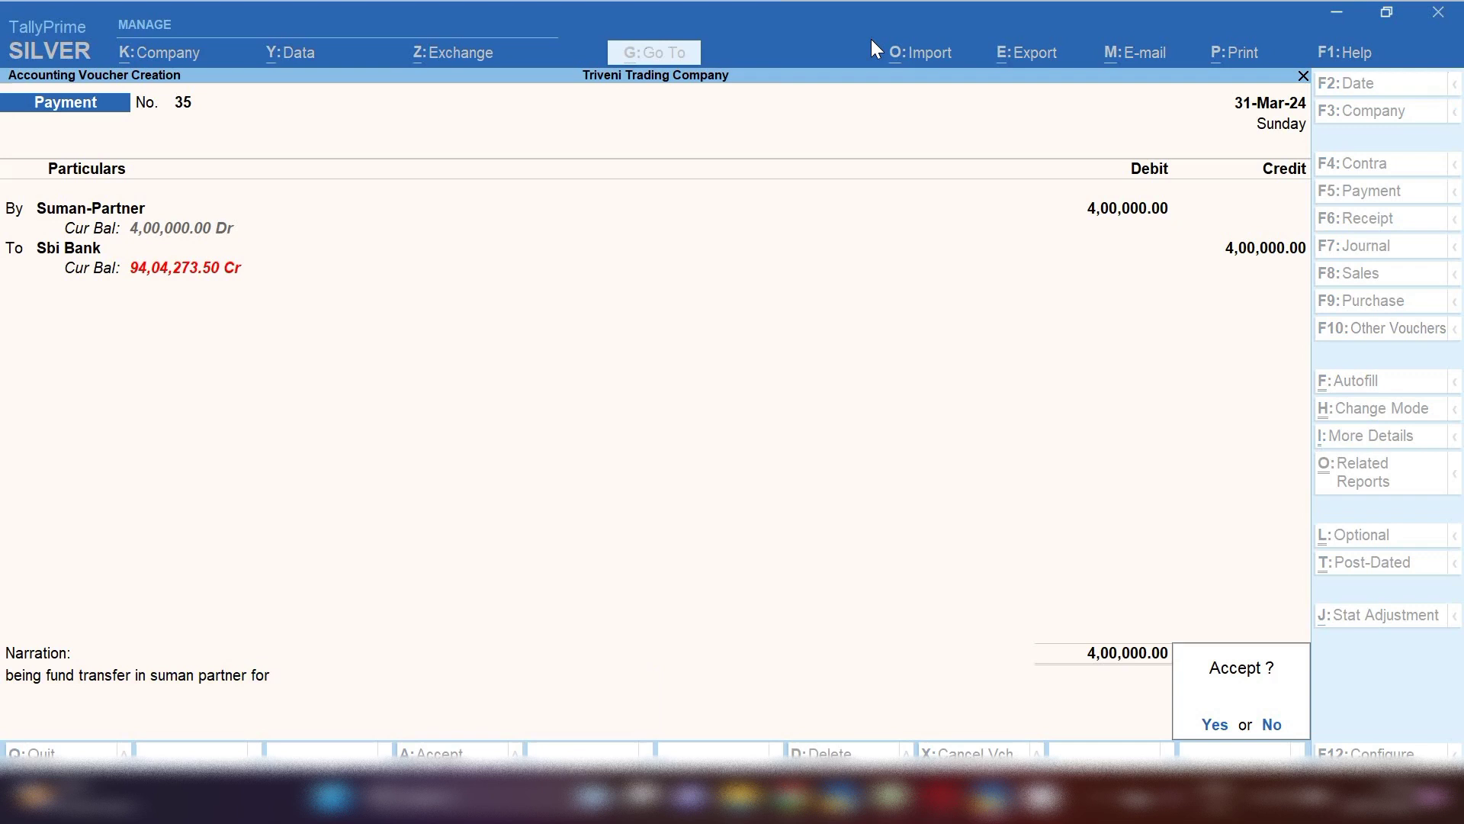
key(Return)
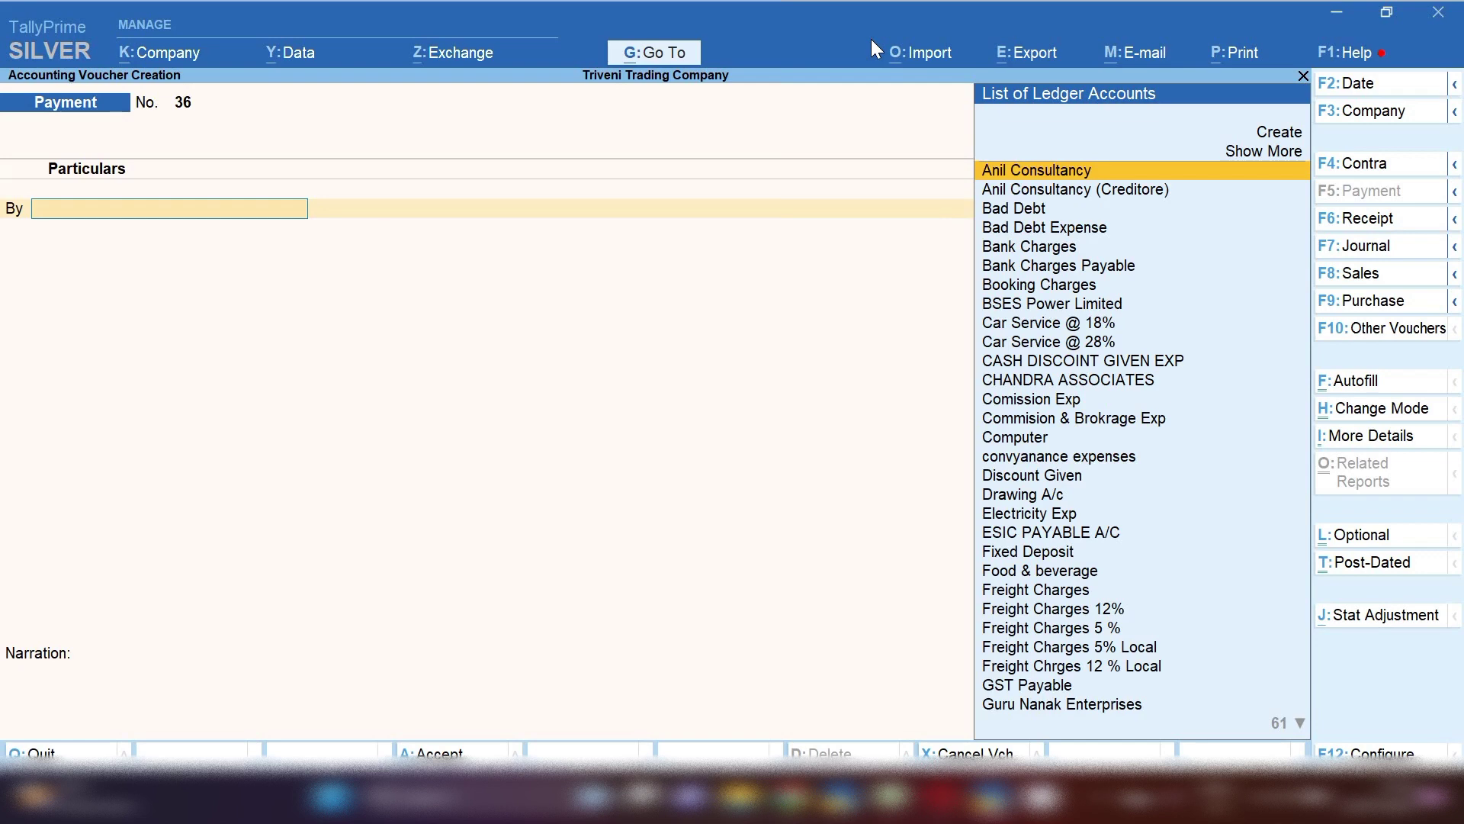
Drill from the Balance Sheet through Capital Account into Suman-Partner's monthly summary showing 4,00,000.00 Dr
click(654, 52)
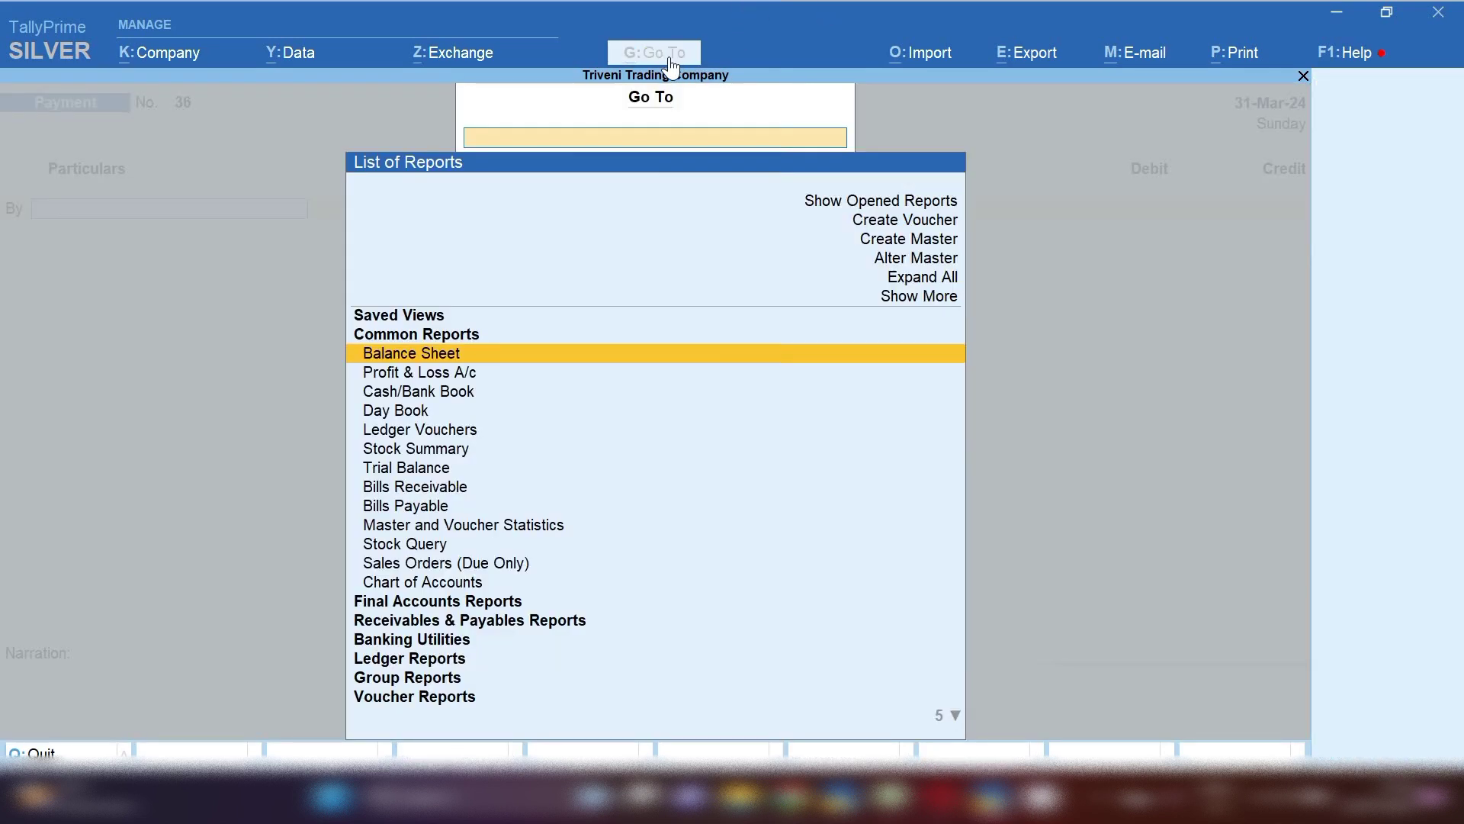
key(Return)
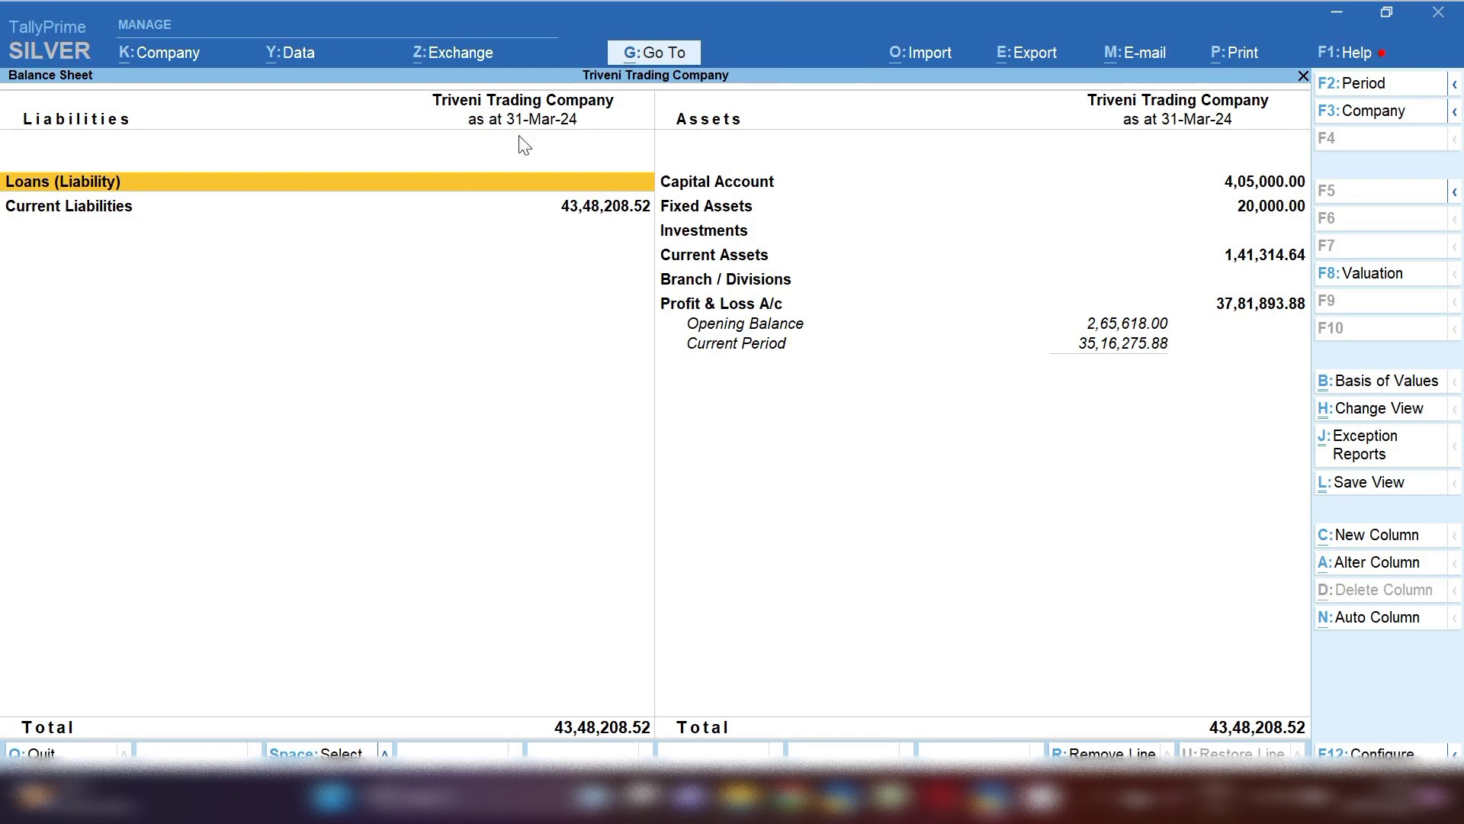
click(706, 179)
click(706, 179)
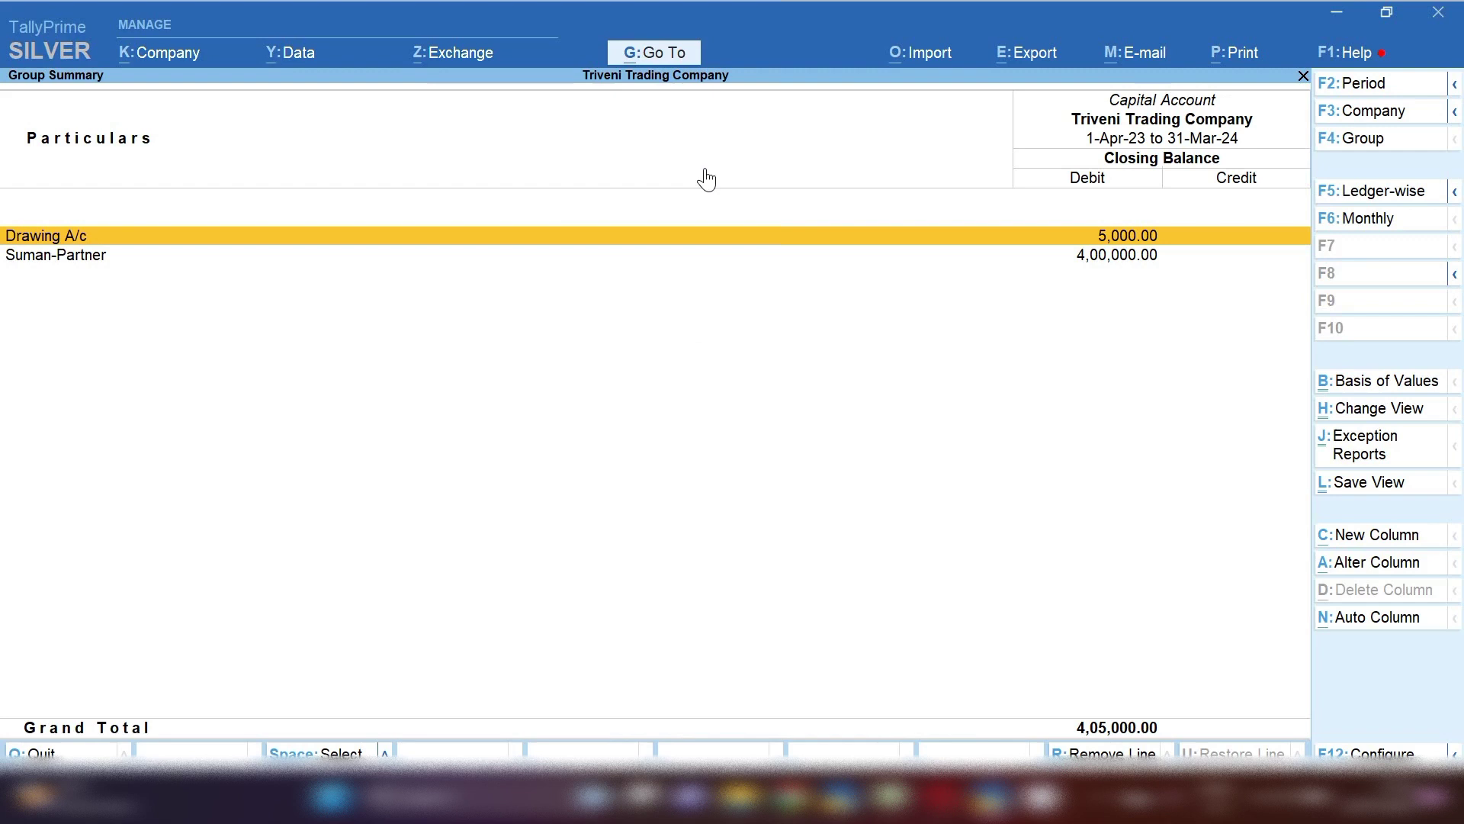
key(Down)
key(Return)
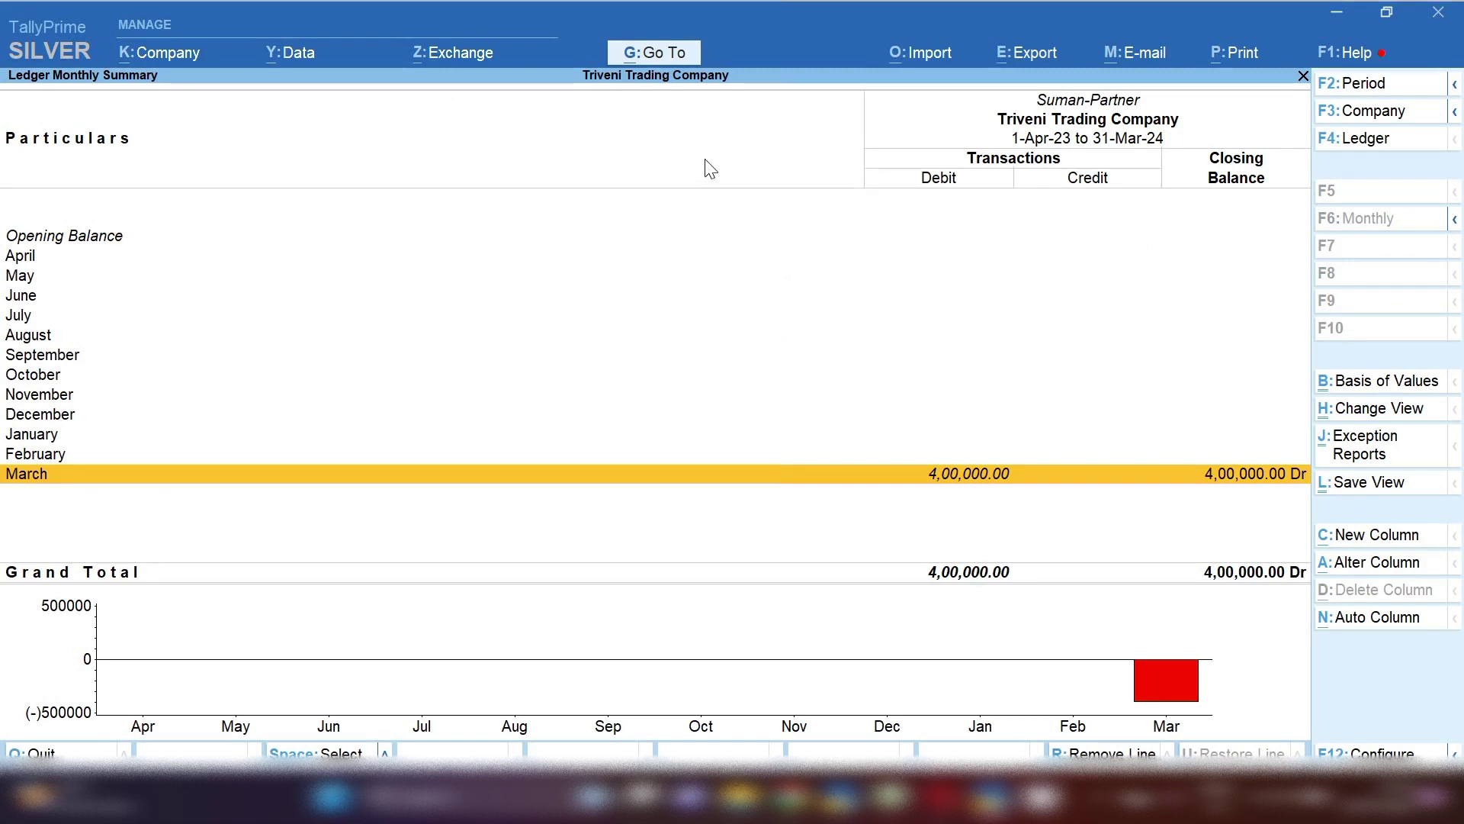
click(1096, 797)
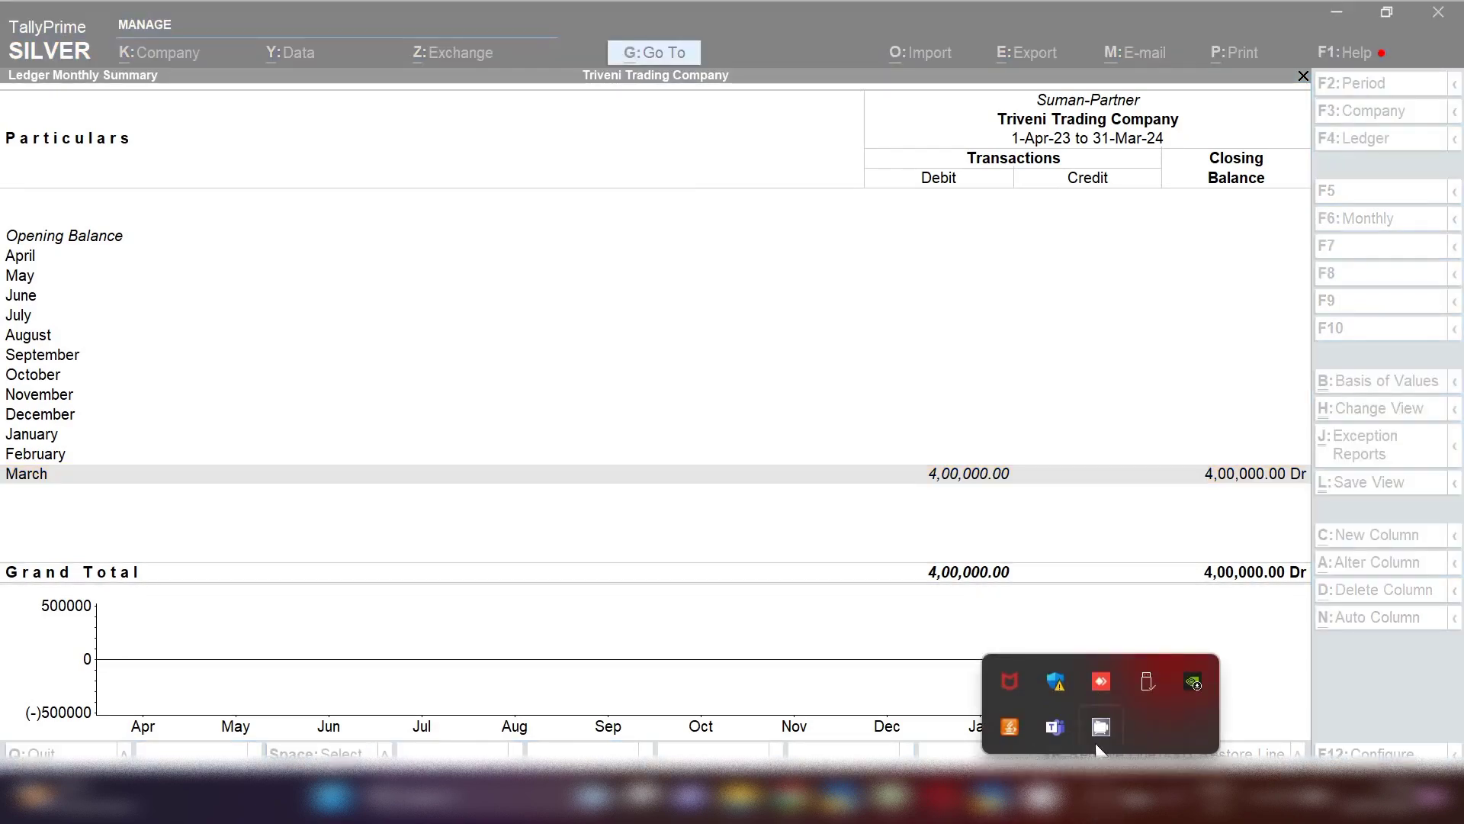